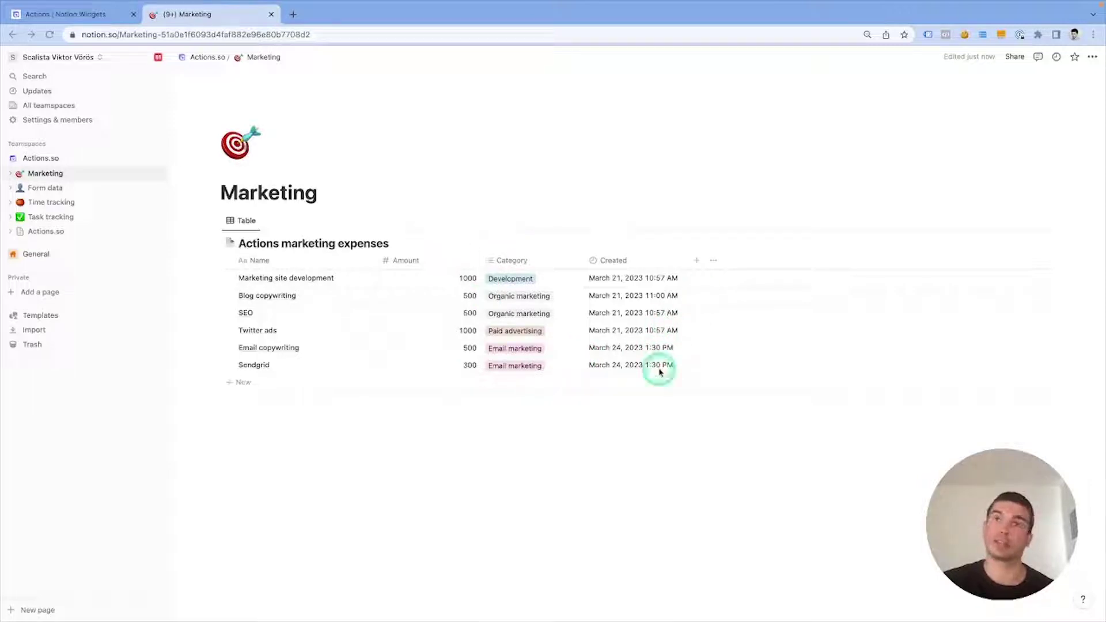
From the Actions account settings, connect to Notion and allow access to the Marketing page
click(101, 18)
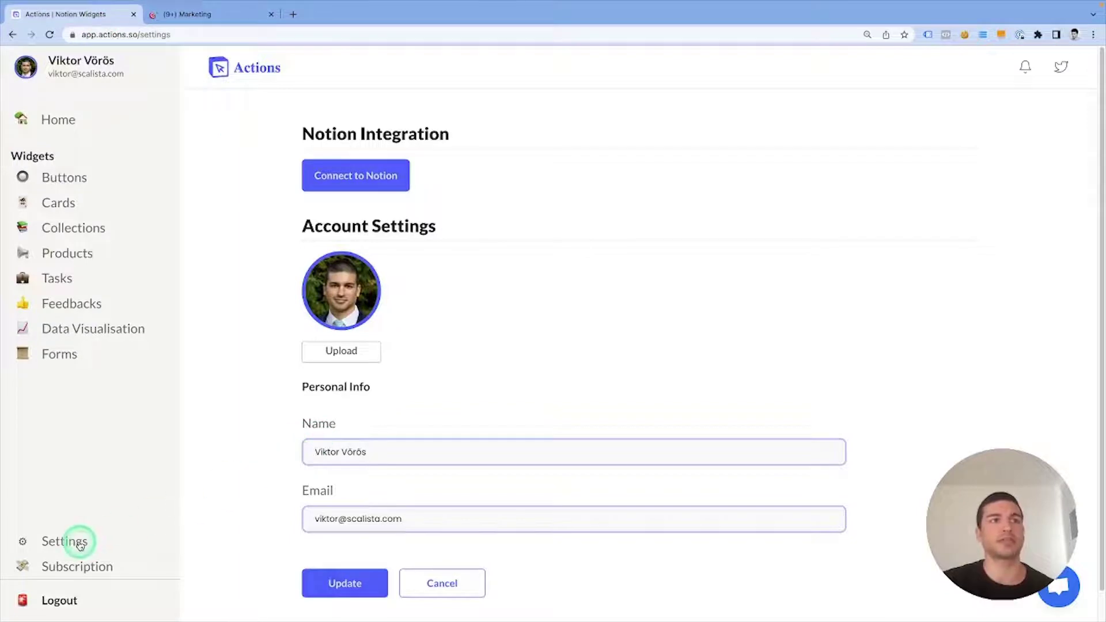
click(395, 439)
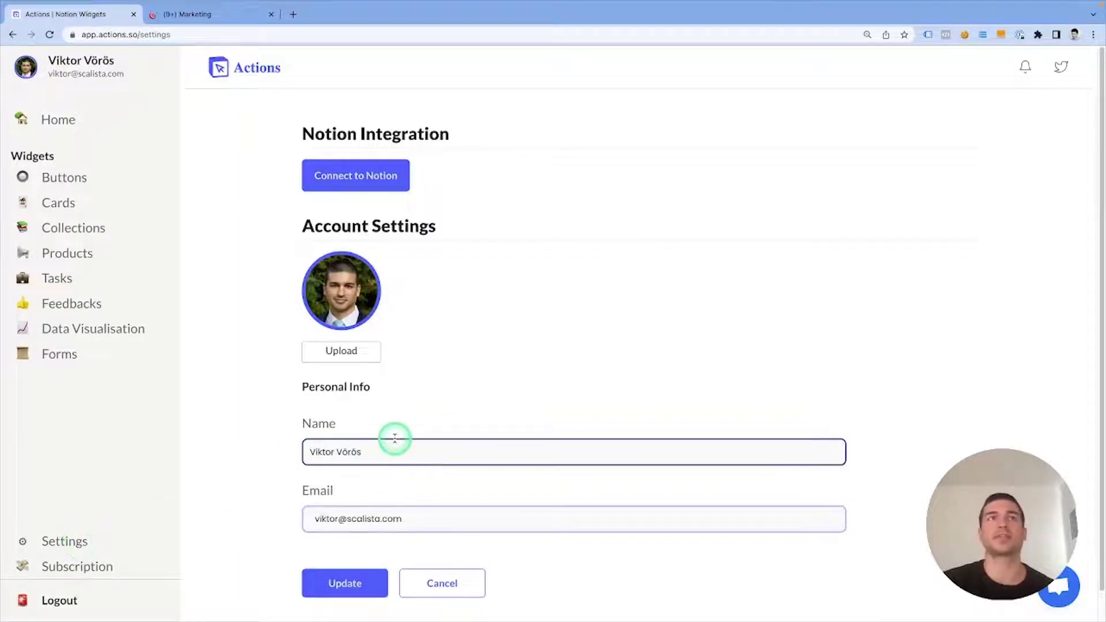
click(382, 230)
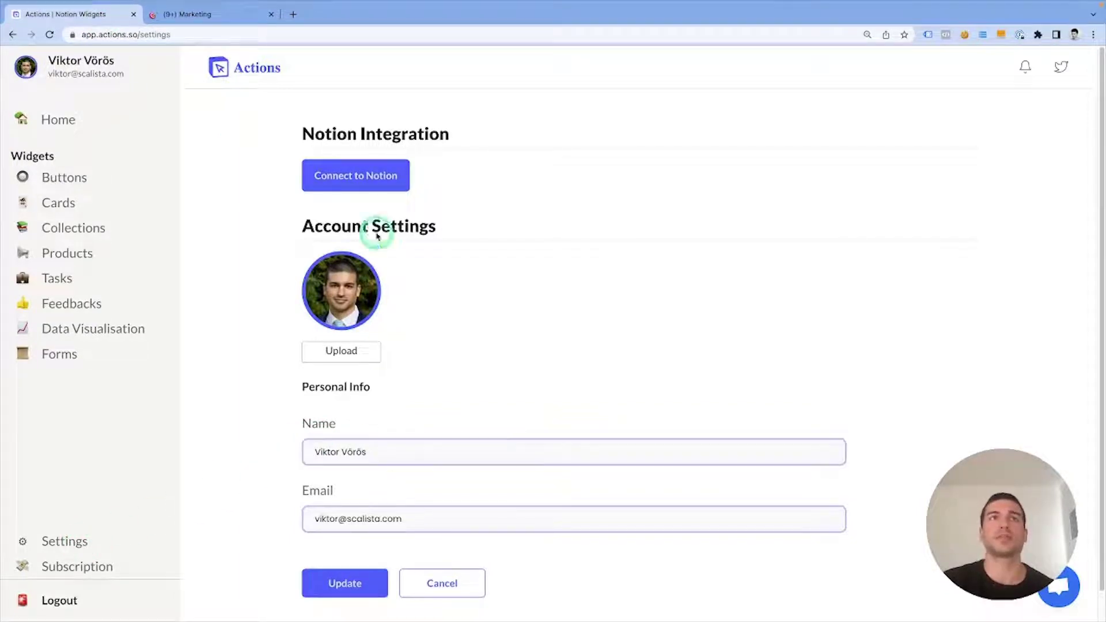
click(344, 185)
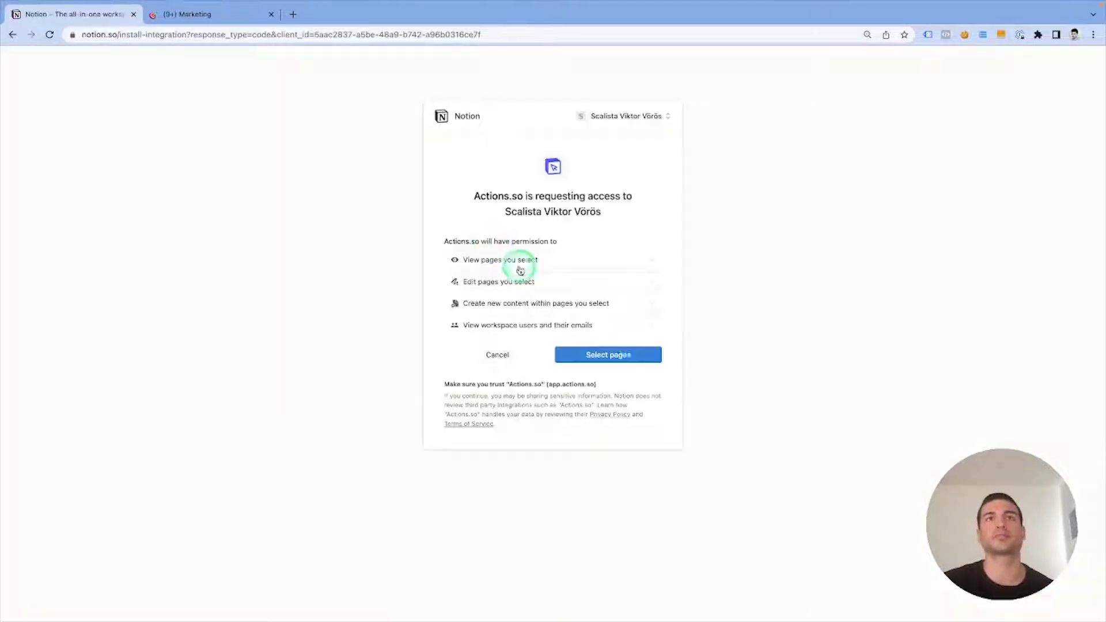
click(630, 361)
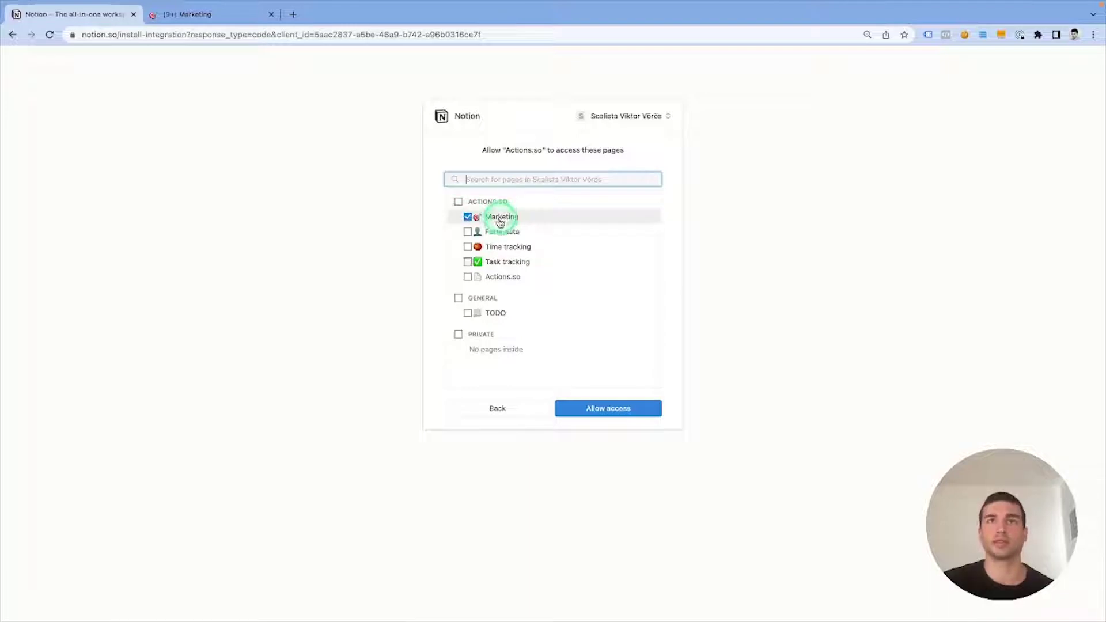
click(616, 413)
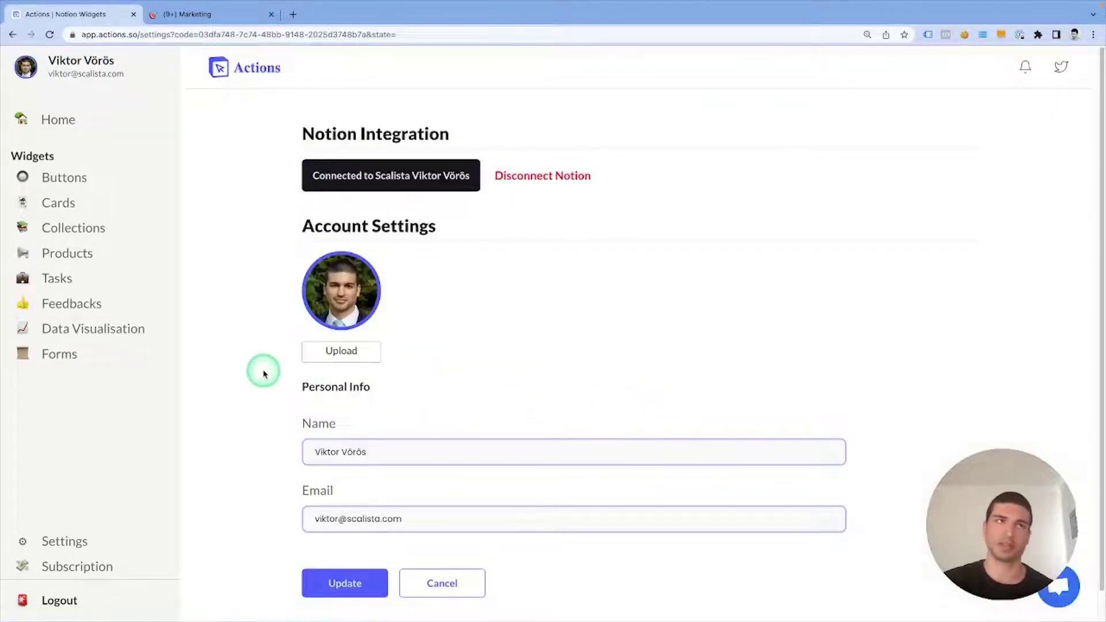
Open Data Visualisation and the Premium Widgets template gallery
click(109, 332)
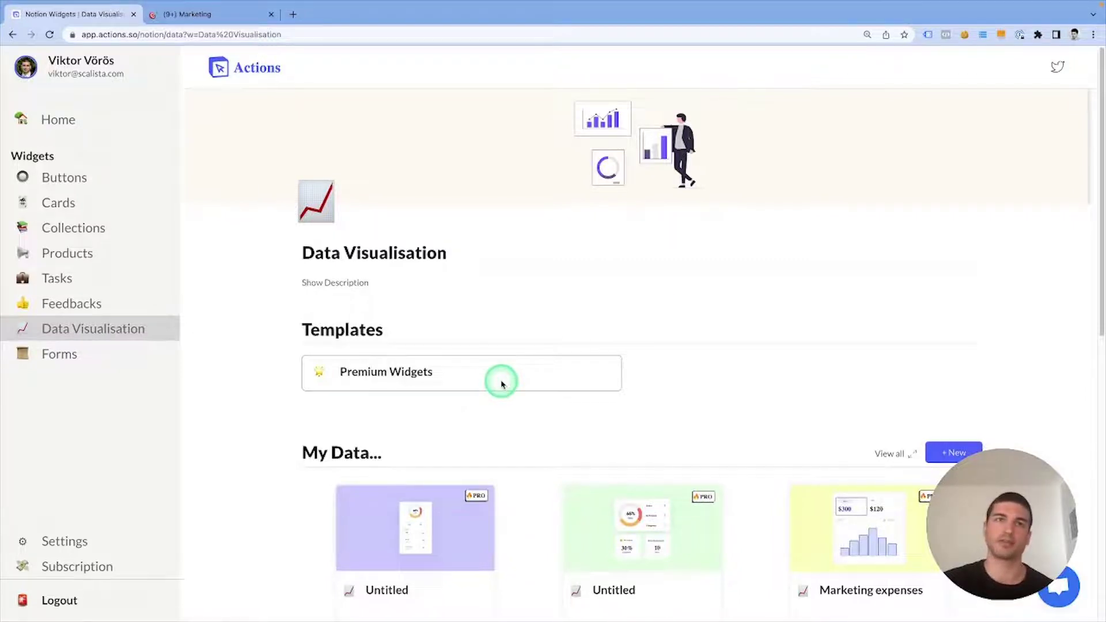
click(501, 385)
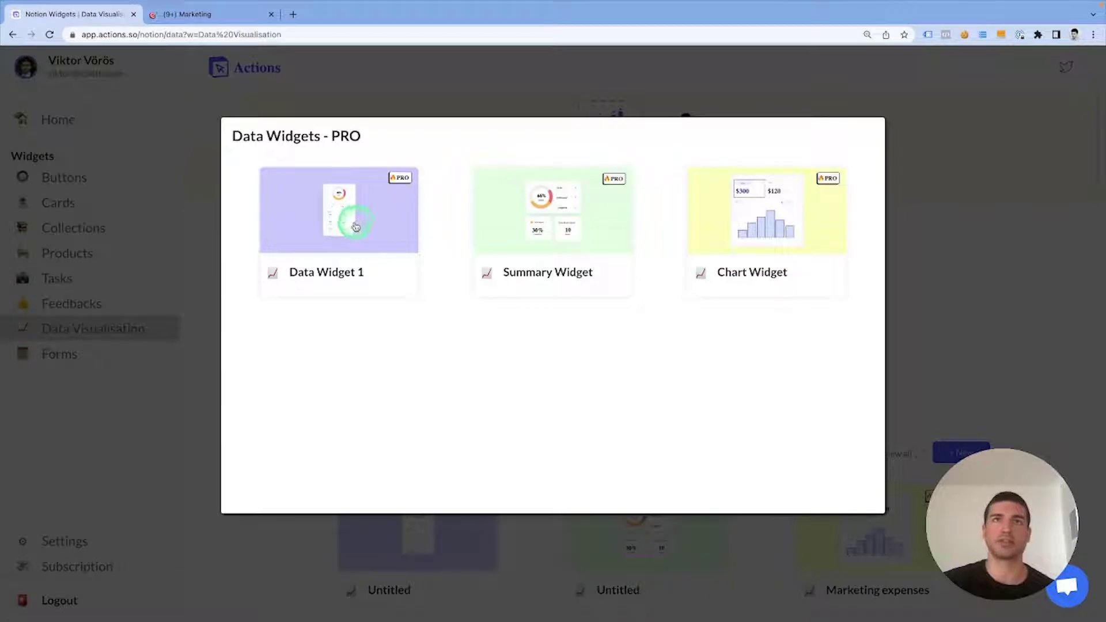
Create Data Widget 1 as 'Marketing expenses', connected to the Actions marketing expenses database
click(354, 226)
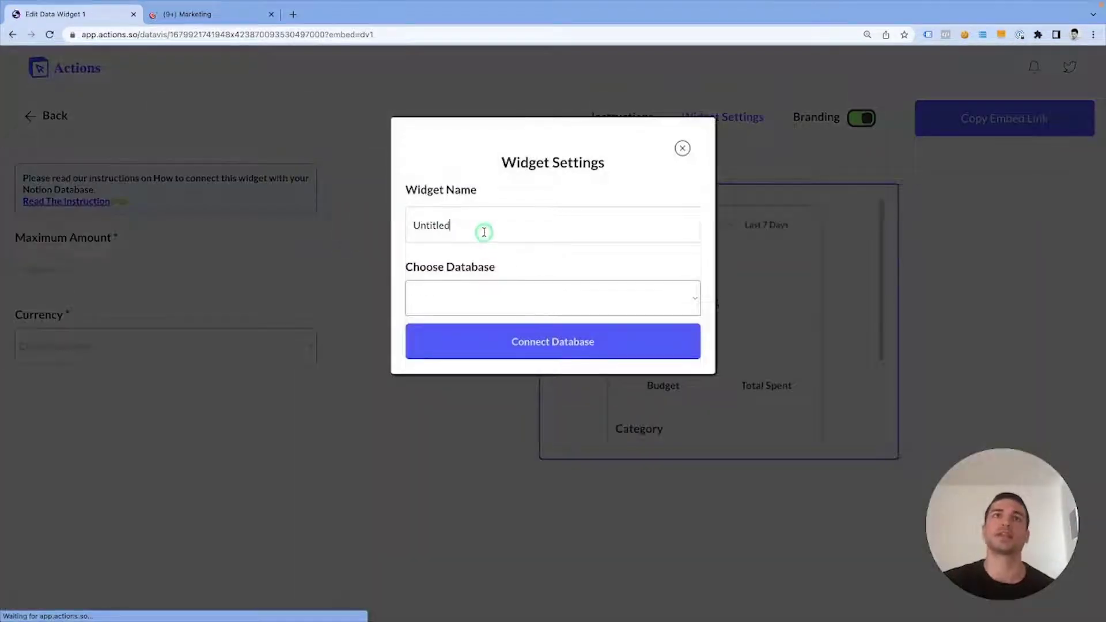
double_click(484, 232)
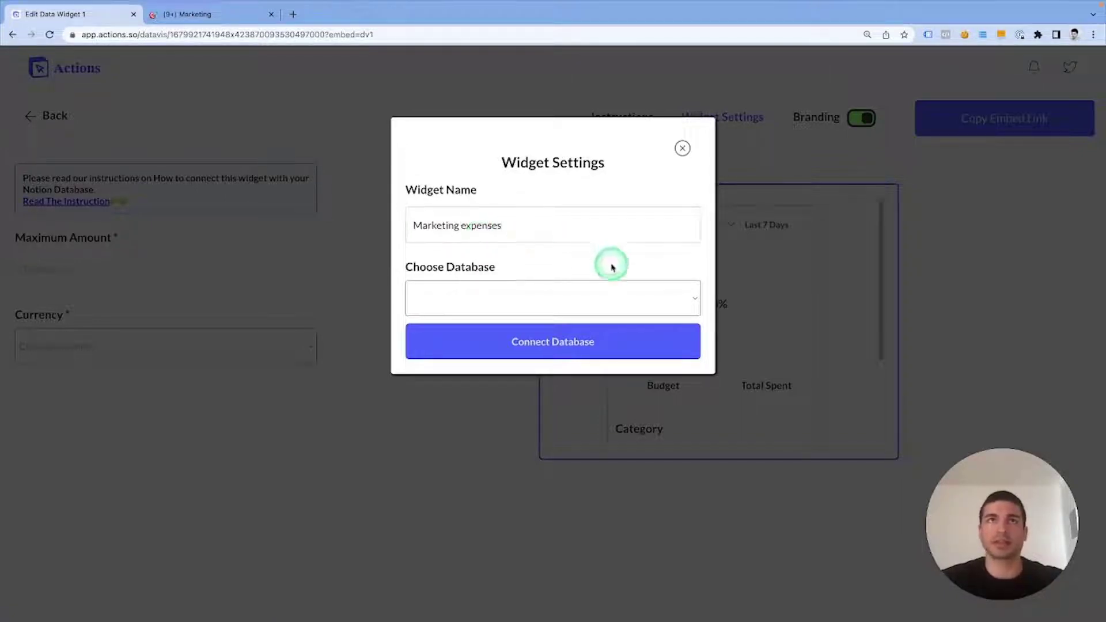
click(589, 298)
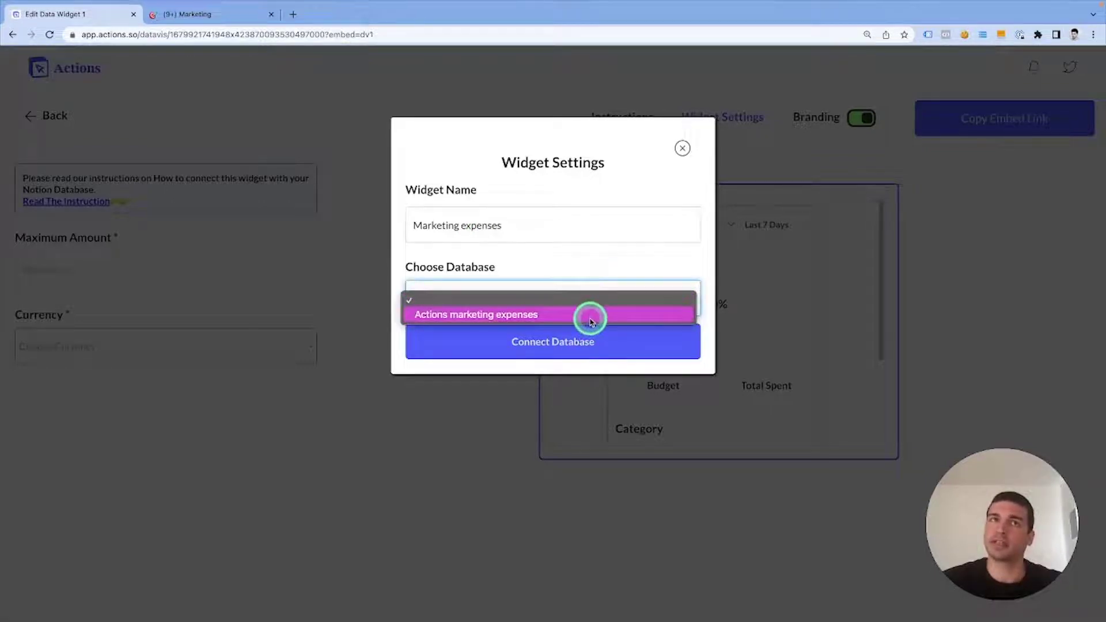
click(591, 319)
click(572, 344)
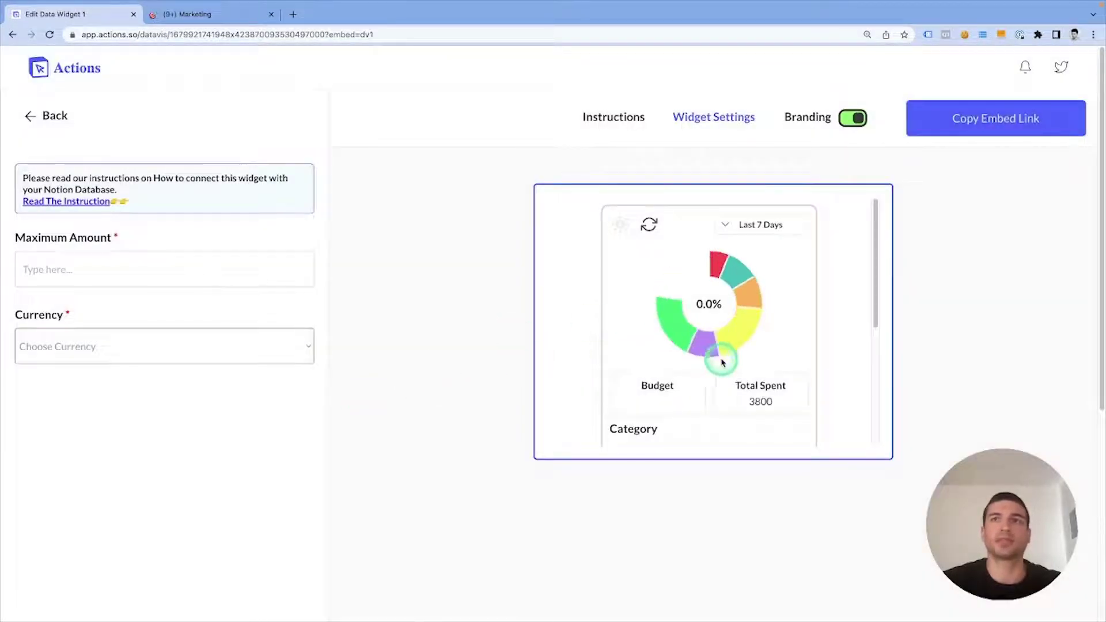
Set the widget currency to € and its maximum amount to 5000
scroll(835, 323, down, 1)
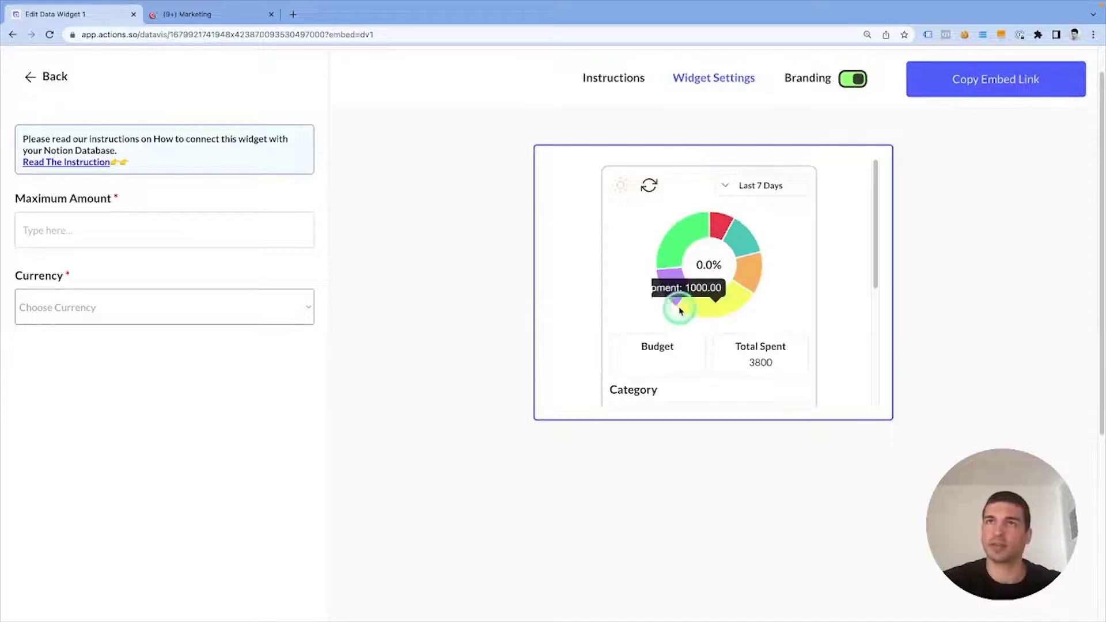
scroll(841, 293, down, 2)
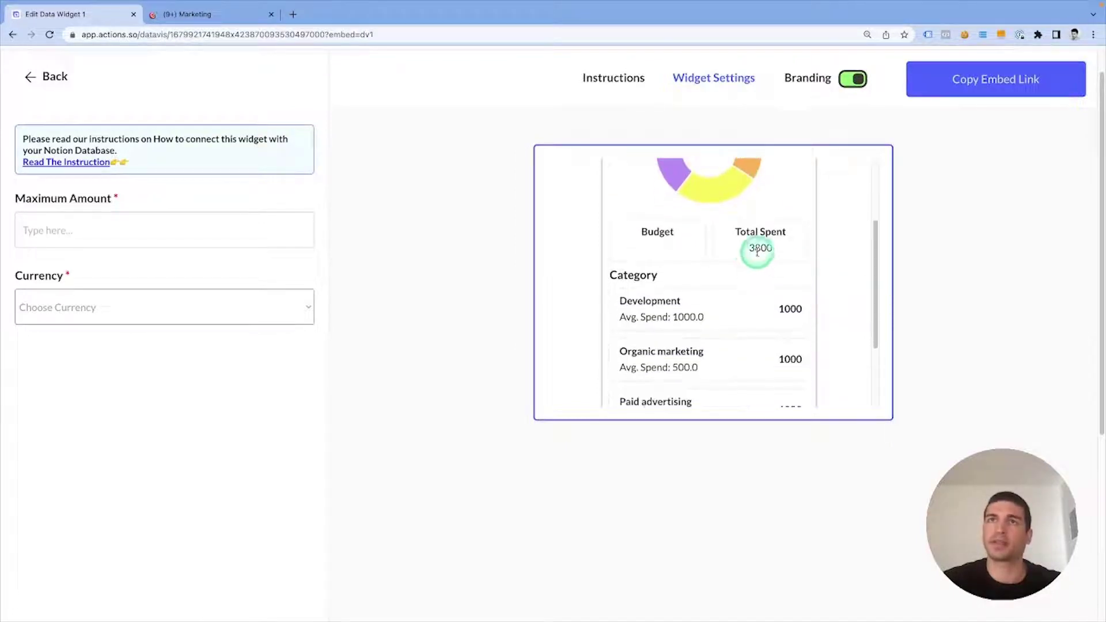
scroll(807, 291, down, 1)
scroll(817, 298, down, 1)
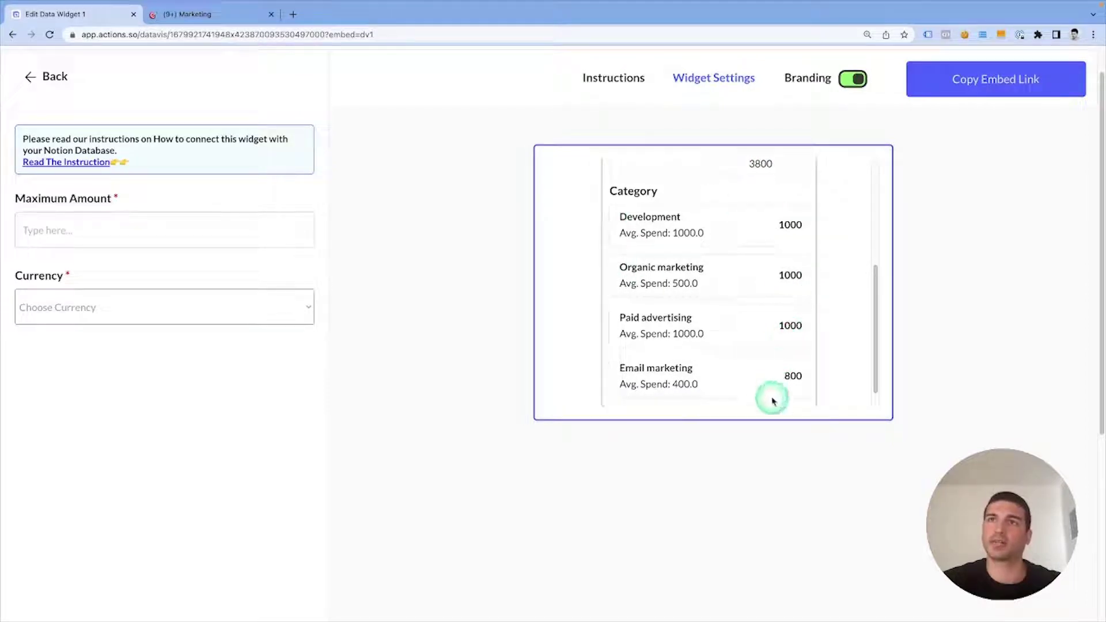
scroll(770, 396, down, 1)
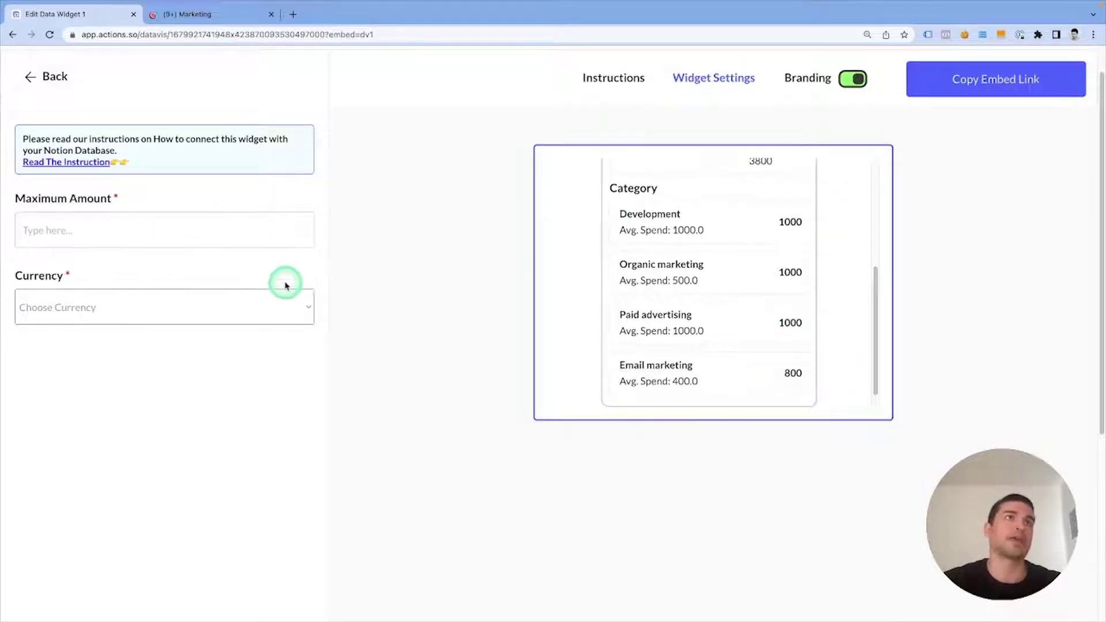
click(275, 305)
click(250, 337)
scroll(449, 346, up, 1)
click(147, 269)
scroll(593, 305, up, 3)
scroll(704, 329, up, 2)
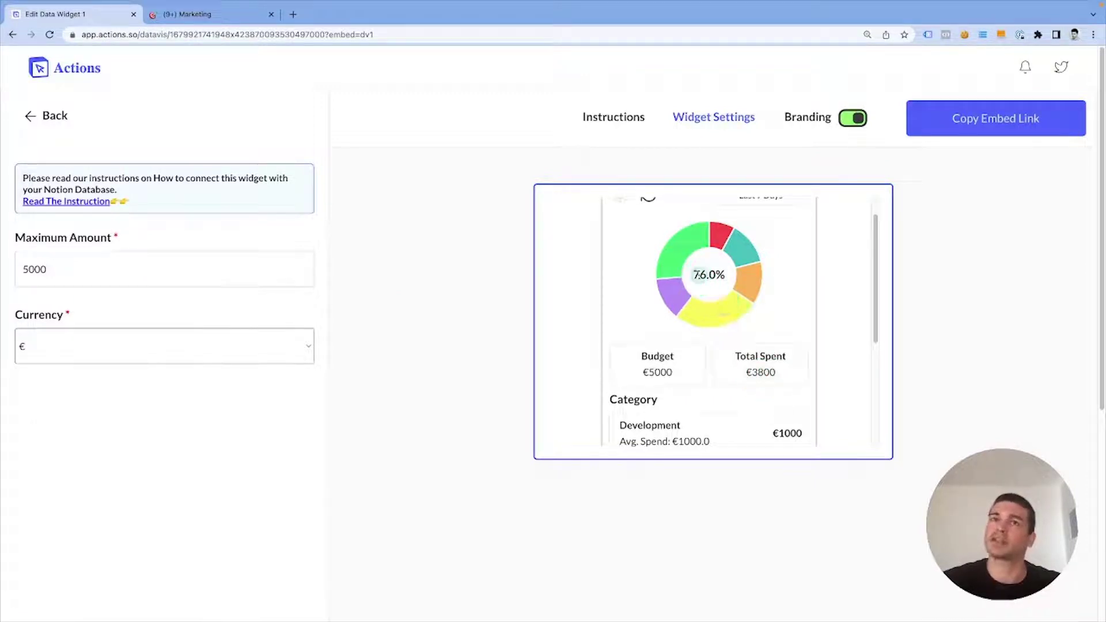
Switch the widget to dark mode and back to the light theme
scroll(797, 292, up, 1)
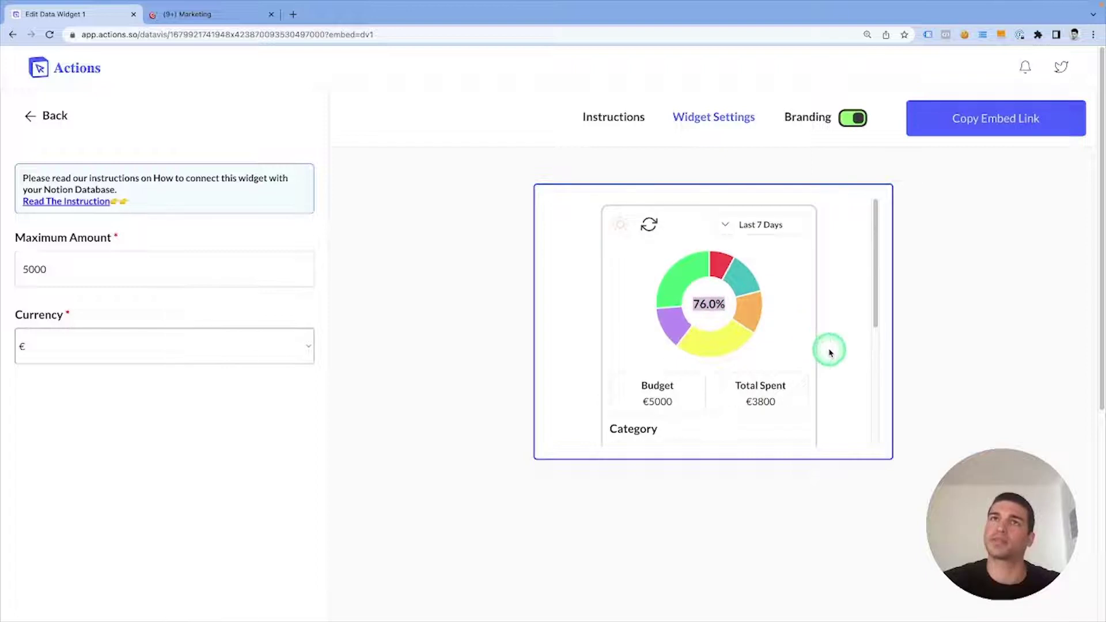
click(621, 226)
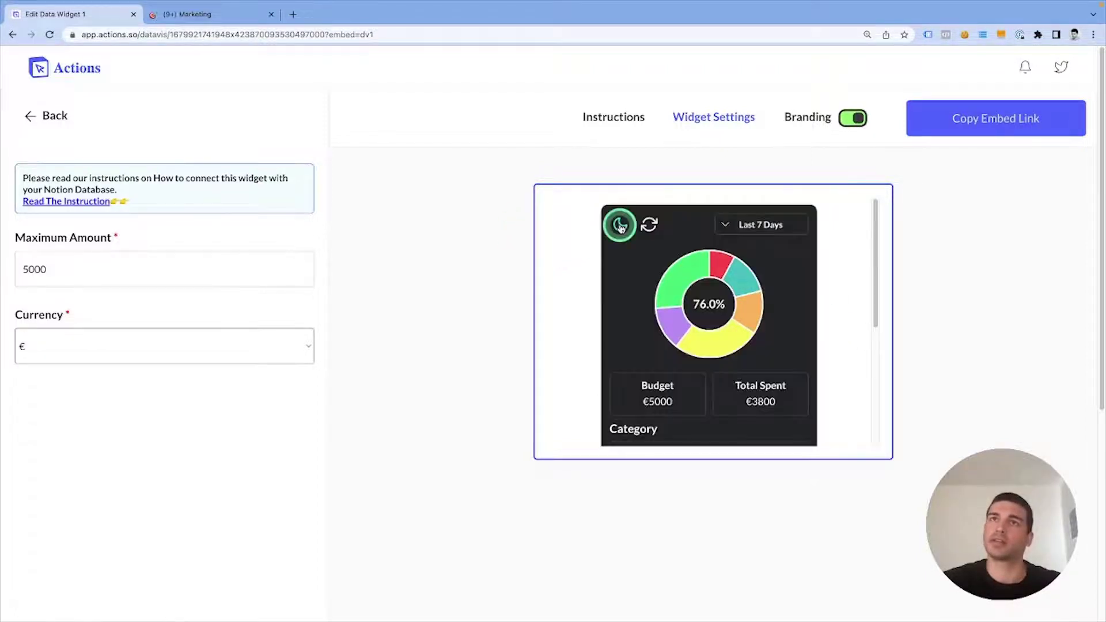
click(620, 226)
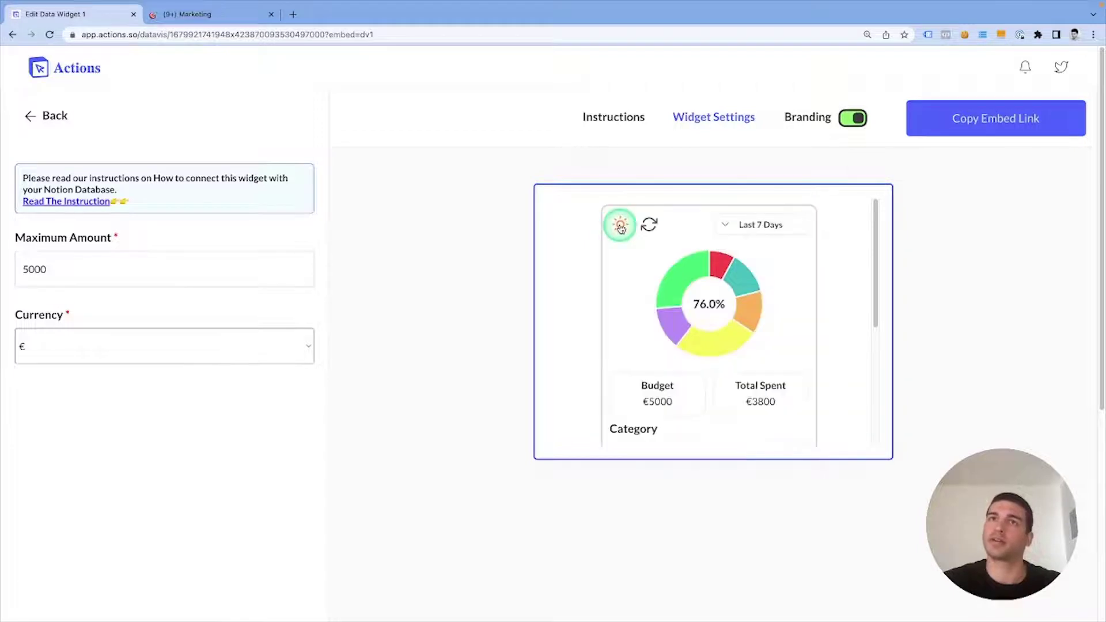
Turn off the Powered by Actions.so branding and copy the widget's embed link
scroll(815, 340, down, 5)
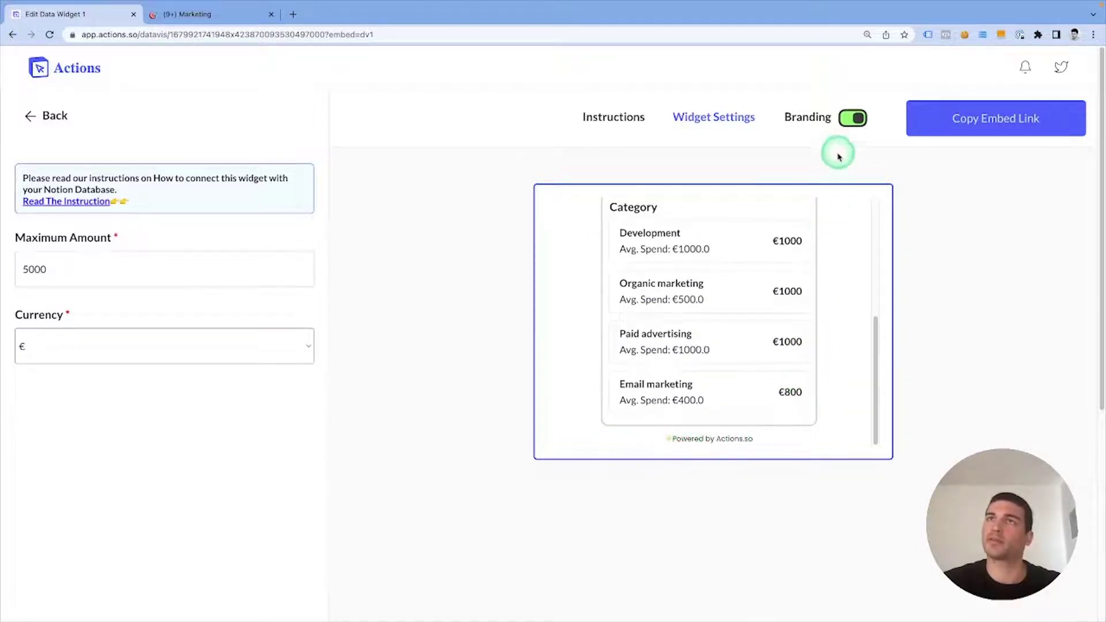
click(856, 120)
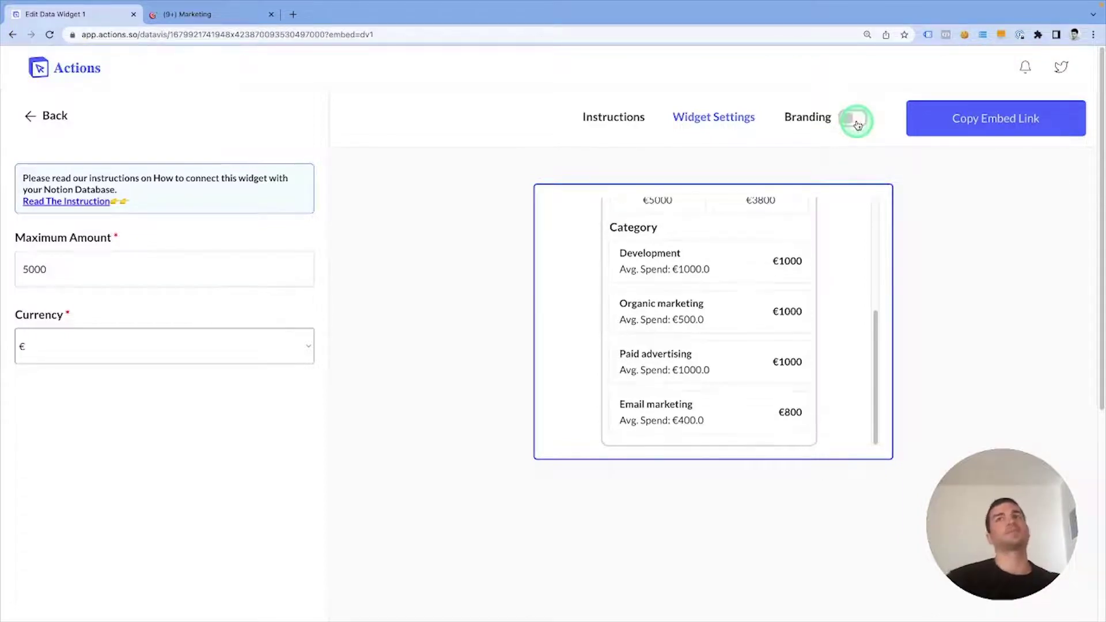
scroll(780, 353, up, 5)
scroll(780, 361, down, 2)
click(1010, 121)
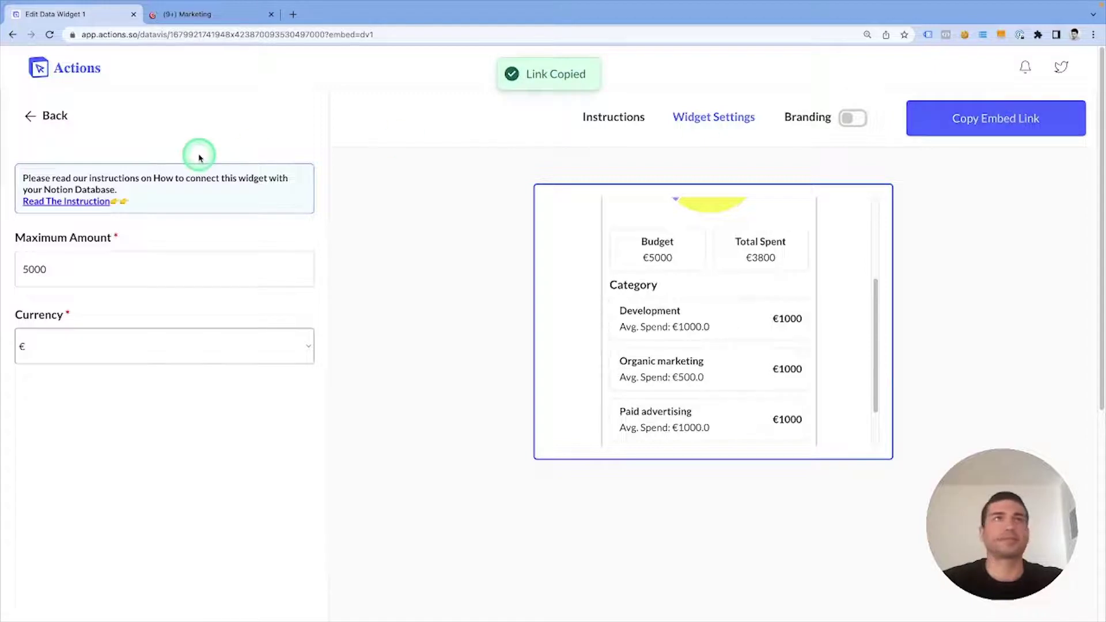
Paste the widget link below the expenses table on the Marketing page and create an embed
click(215, 23)
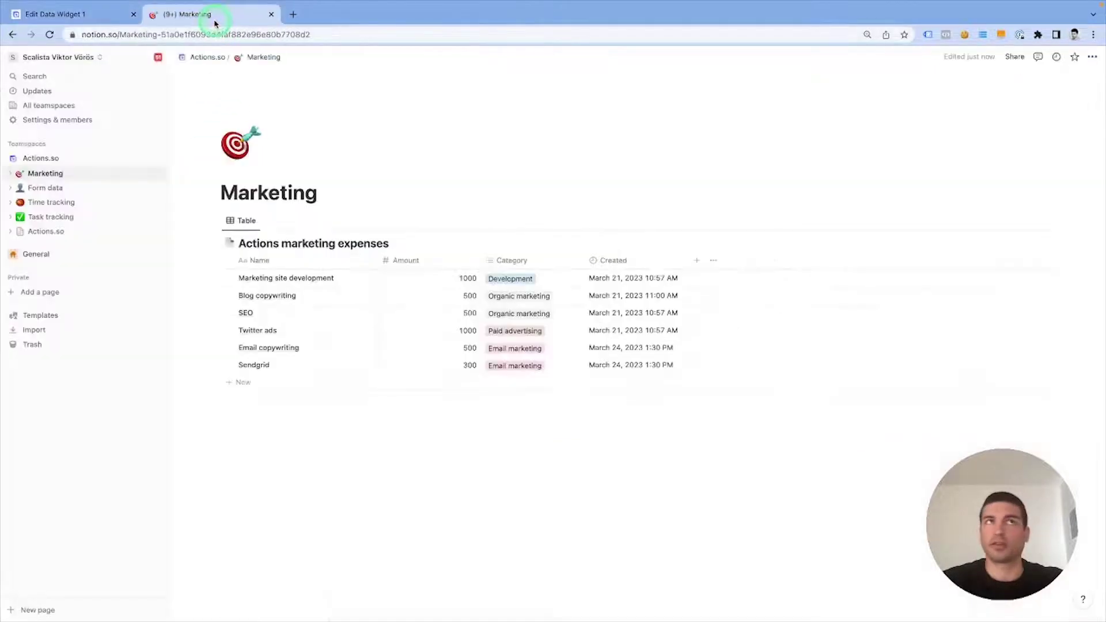
click(306, 474)
click(304, 449)
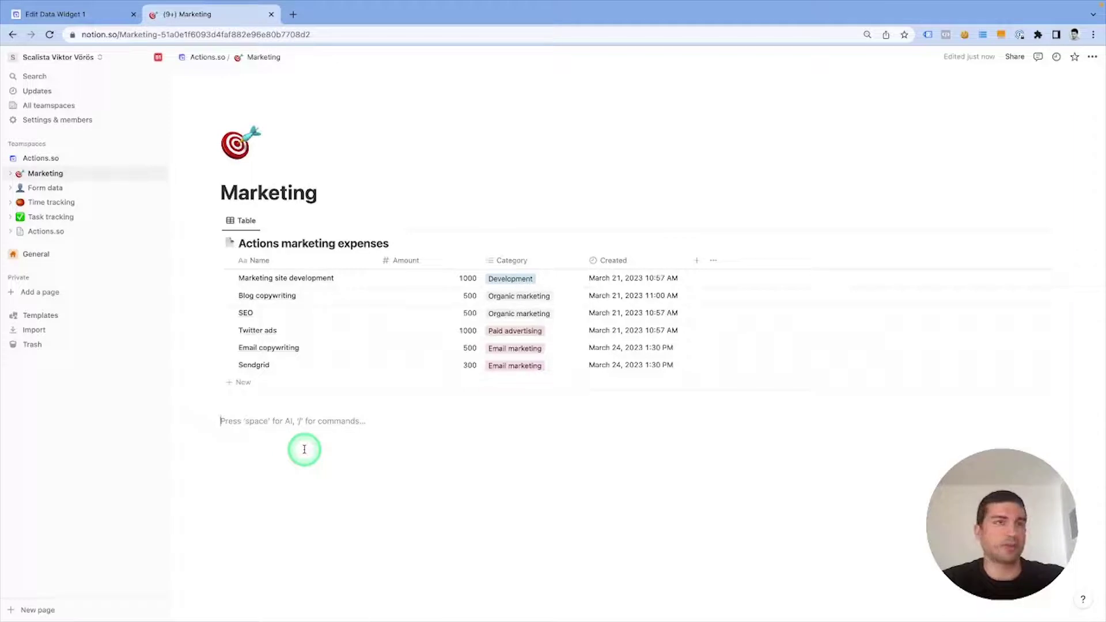
right_click(291, 437)
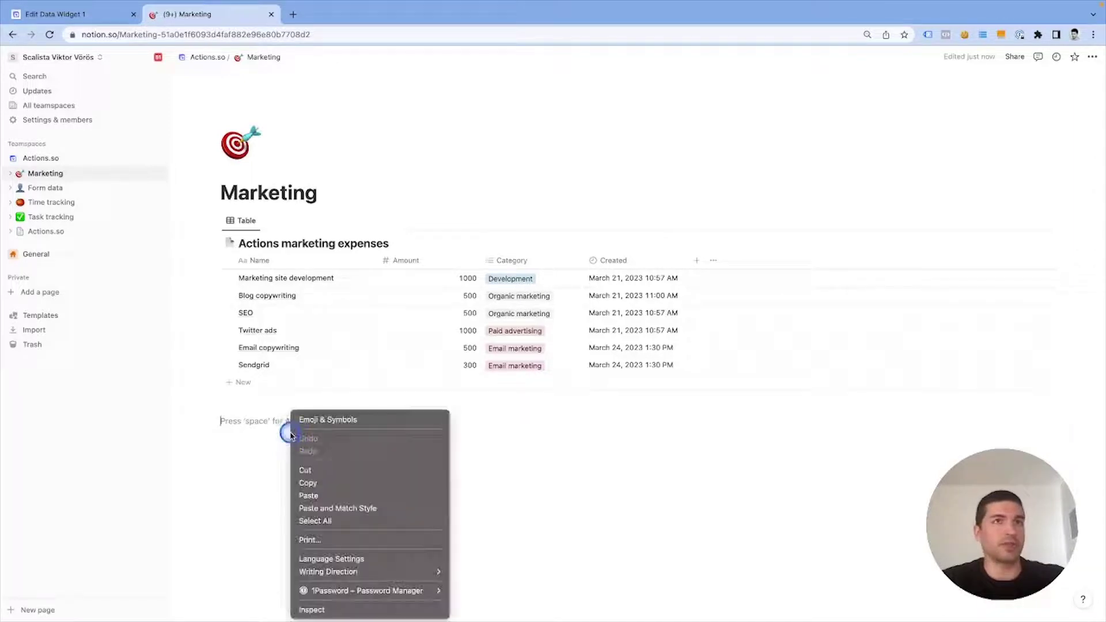
click(311, 499)
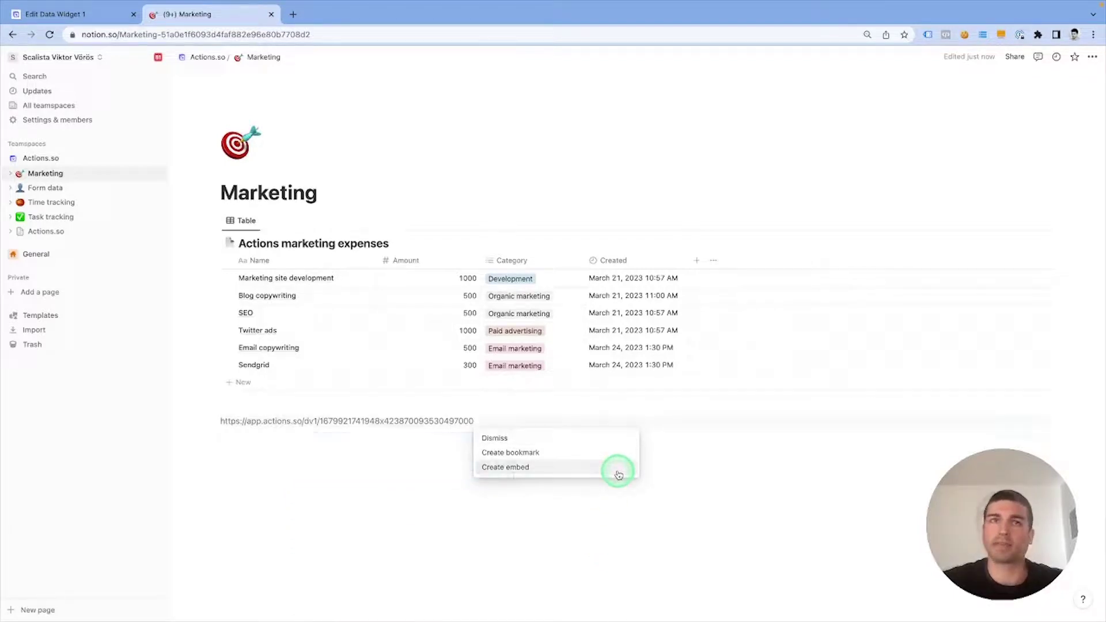
click(619, 474)
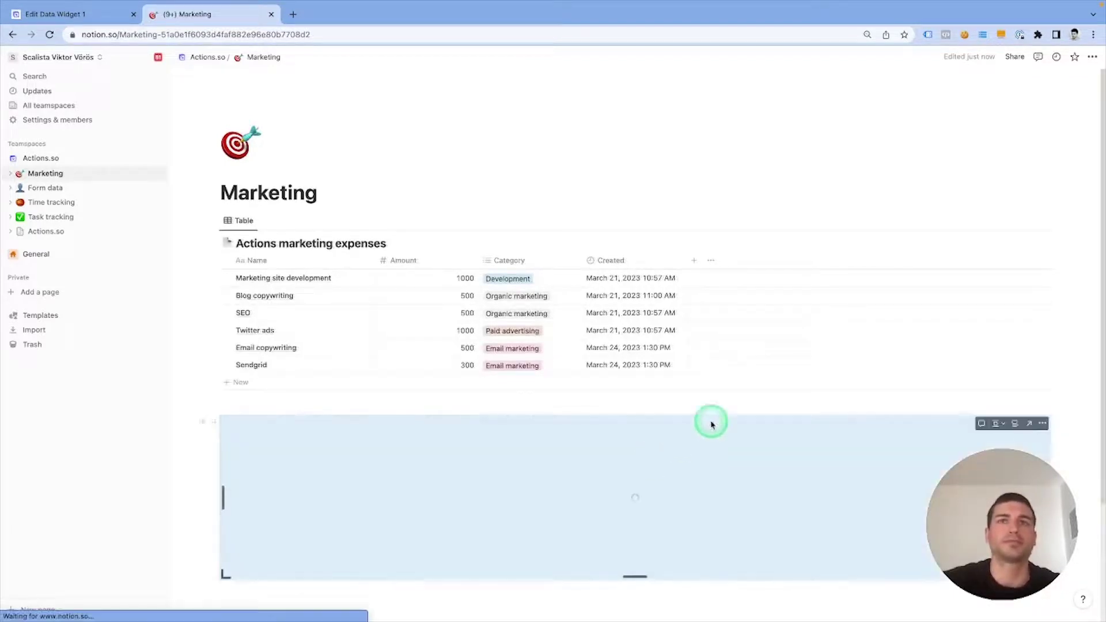
Resize the embed into a narrow, tall card showing the 76.0% donut and full category list
scroll(804, 368, down, 3)
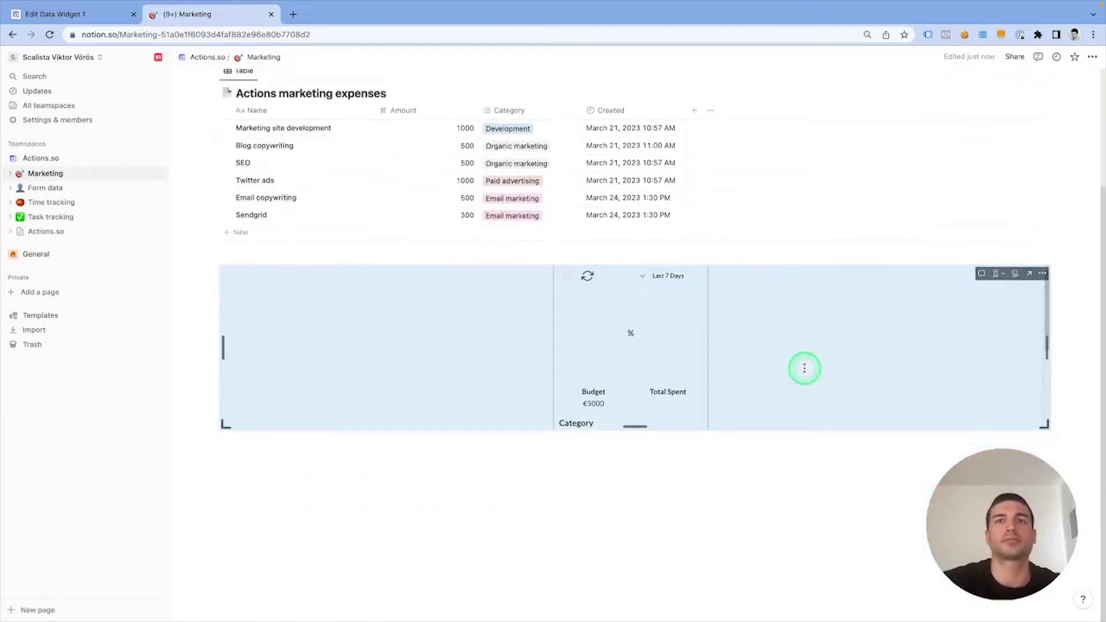
drag(1046, 425, 758, 575)
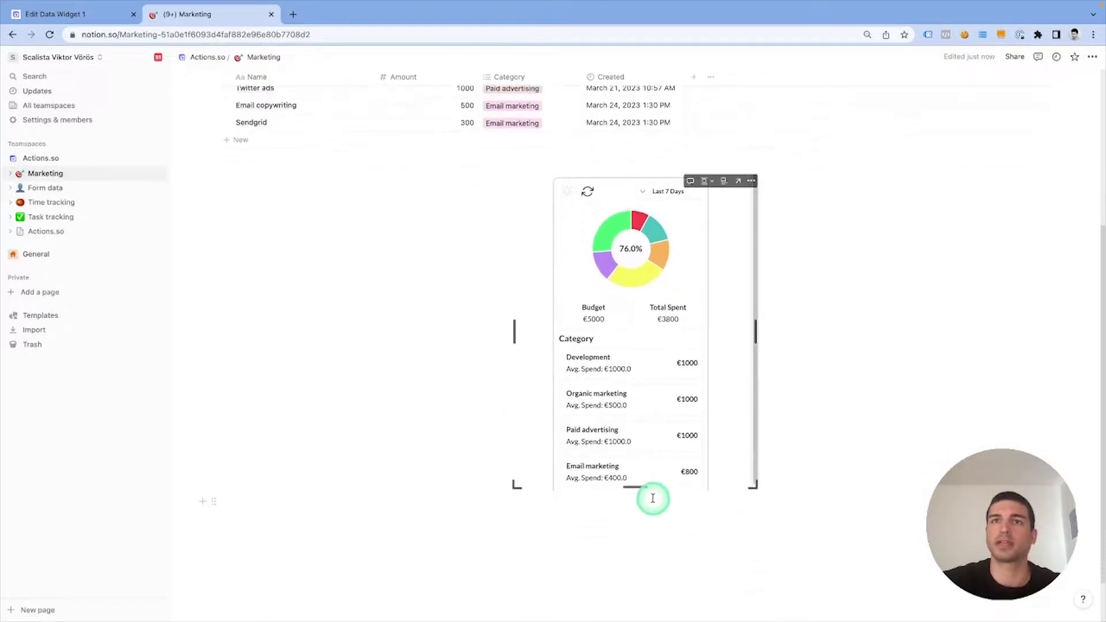
drag(636, 502, 634, 513)
click(904, 459)
scroll(902, 459, up, 2)
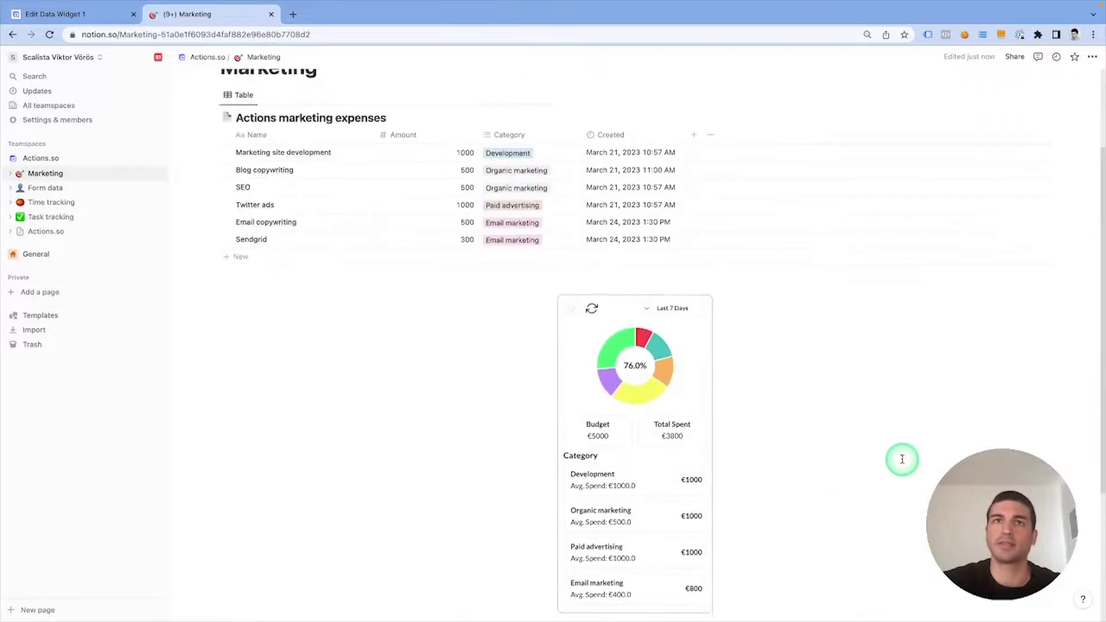
scroll(902, 459, down, 3)
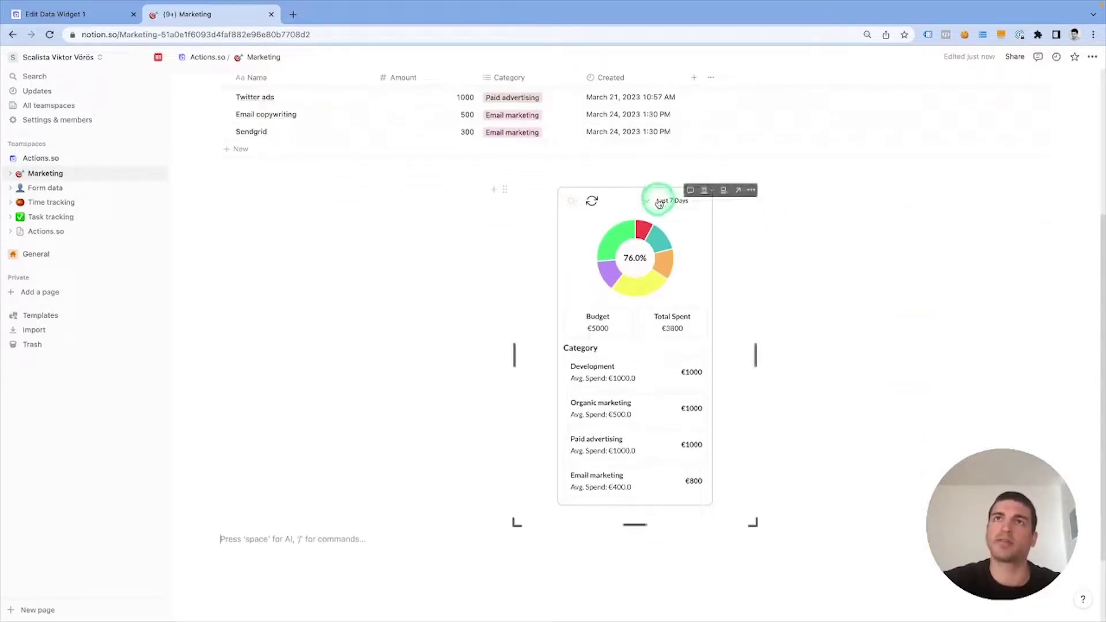
click(568, 203)
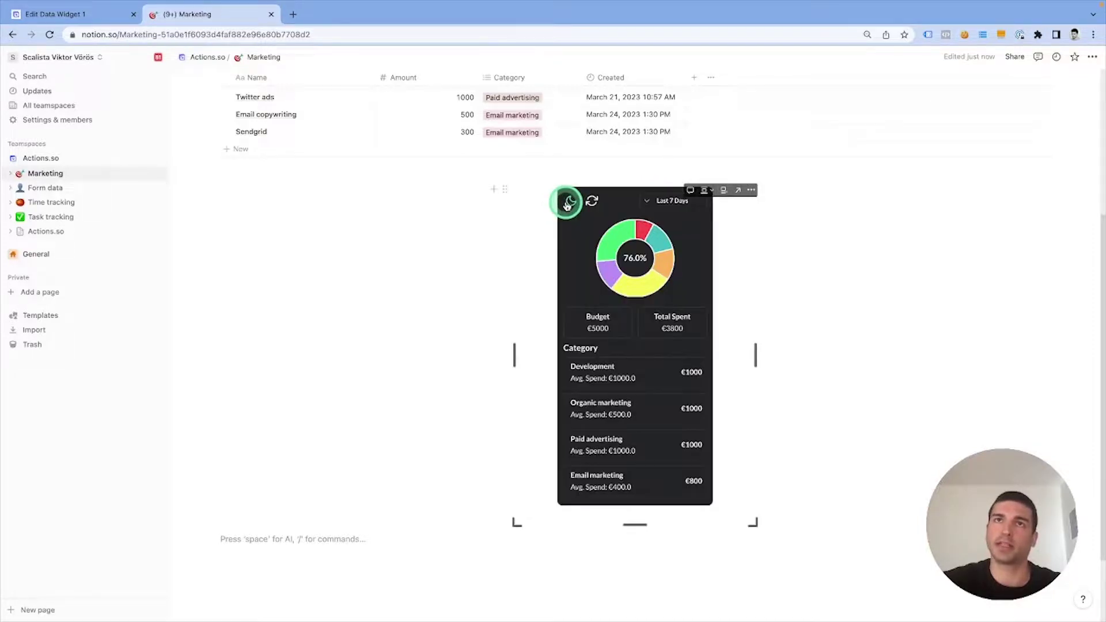
click(567, 204)
click(663, 202)
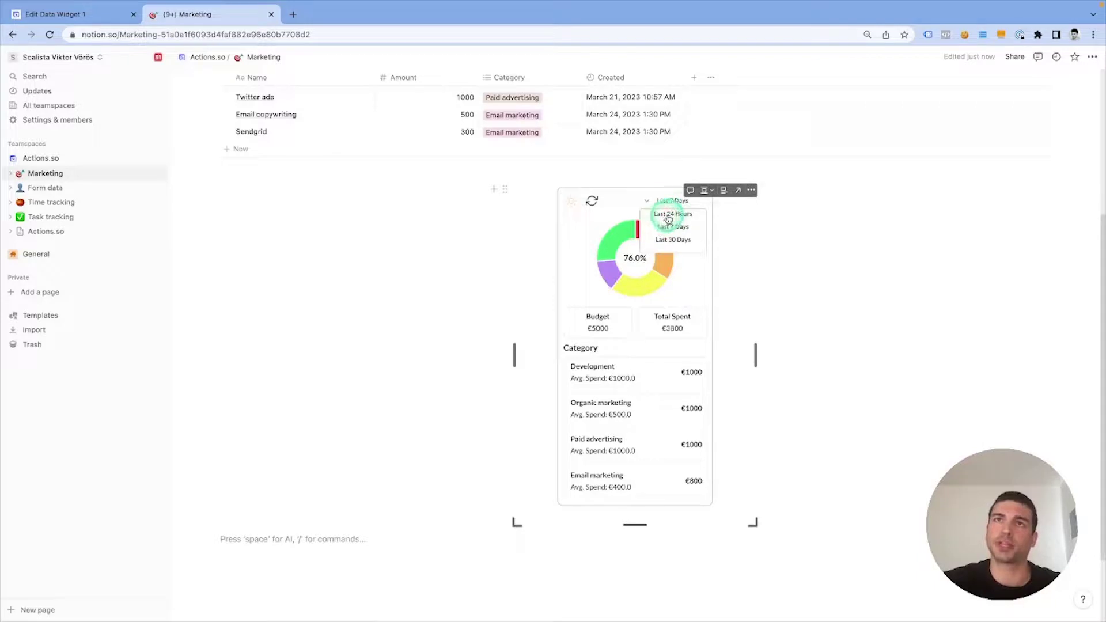
click(668, 220)
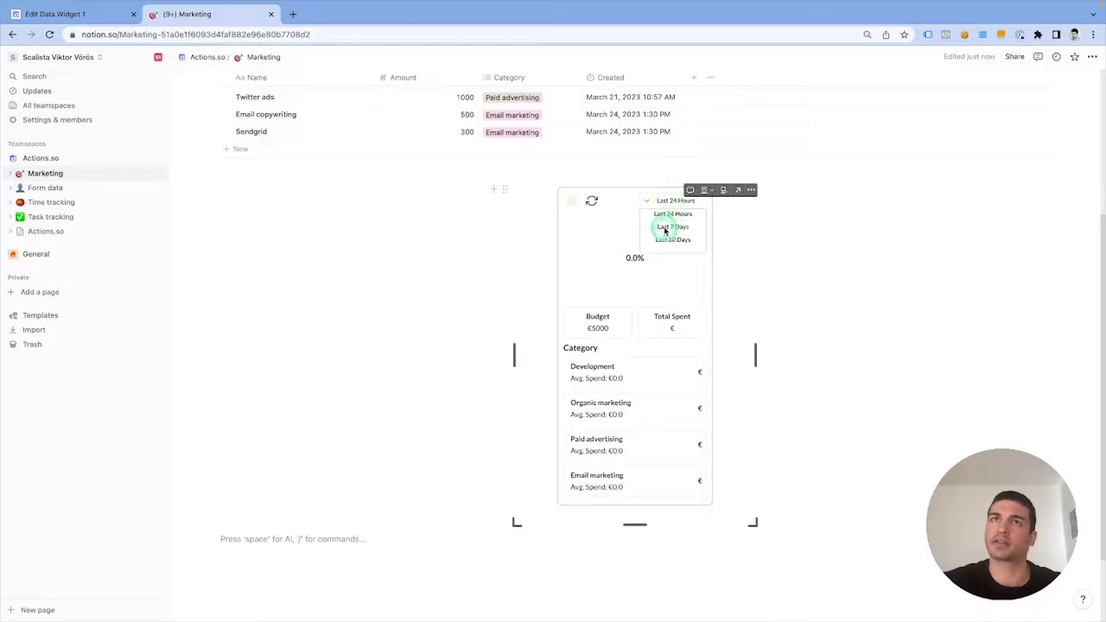
click(666, 228)
click(669, 213)
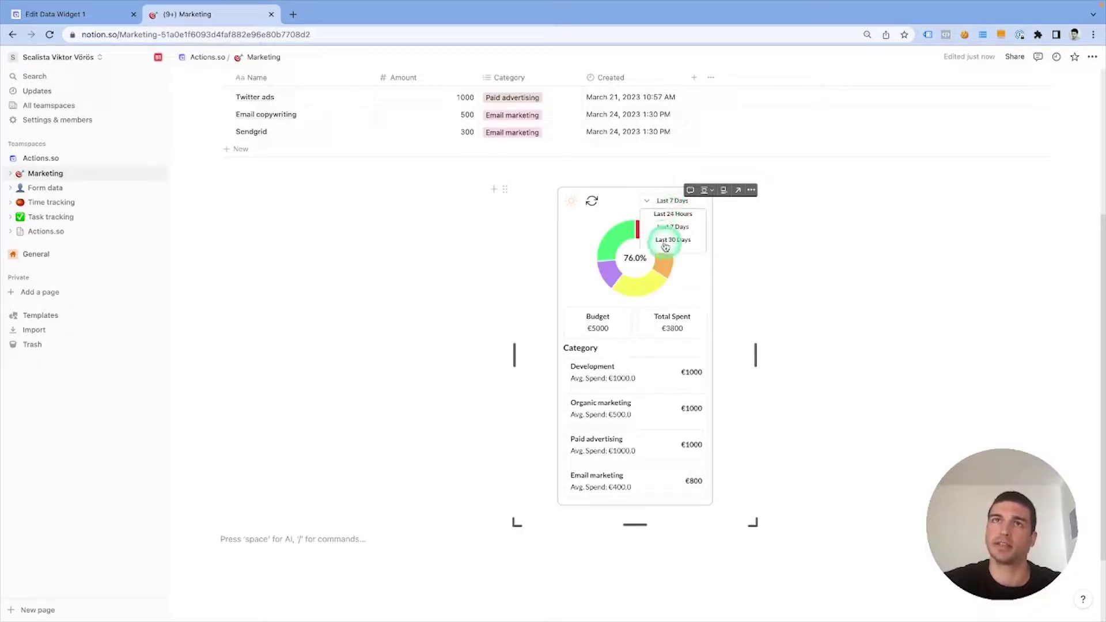
click(666, 224)
click(664, 220)
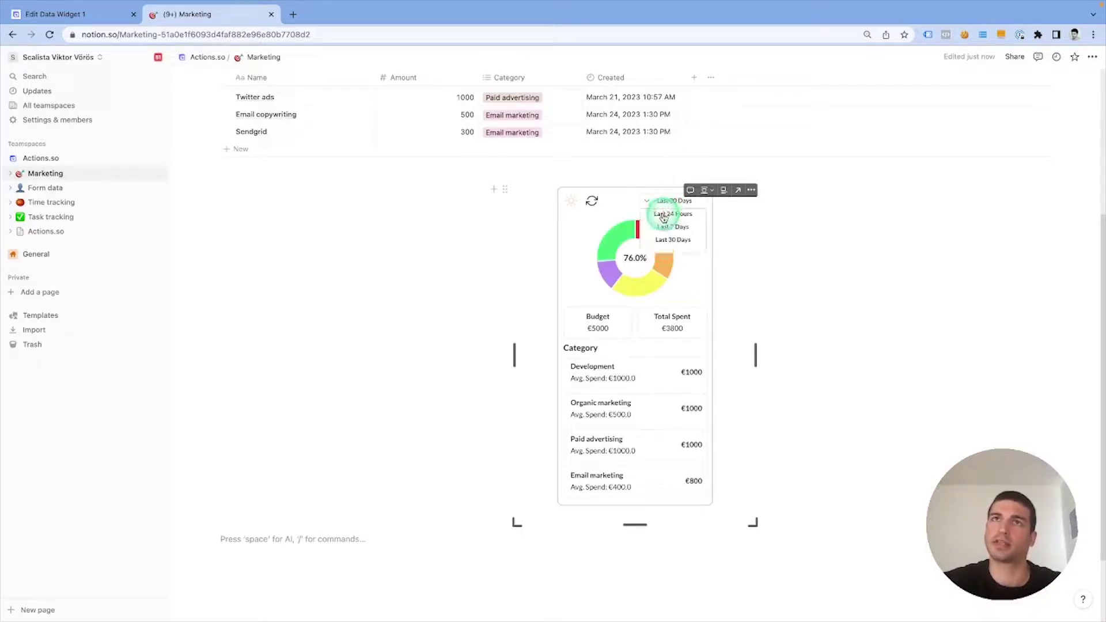
click(662, 217)
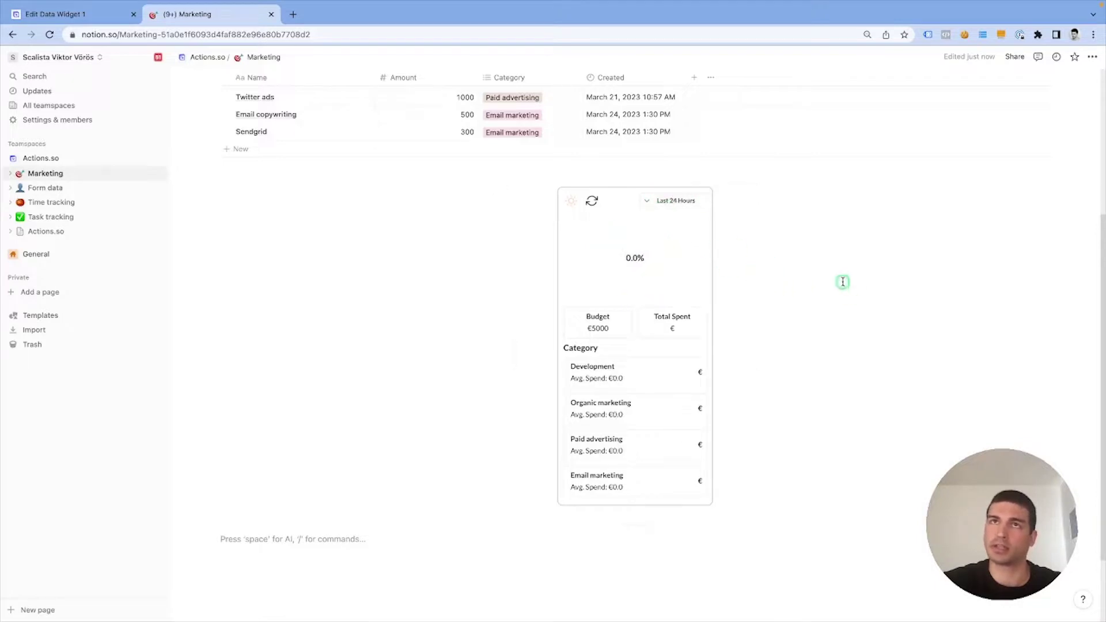
click(663, 209)
click(662, 229)
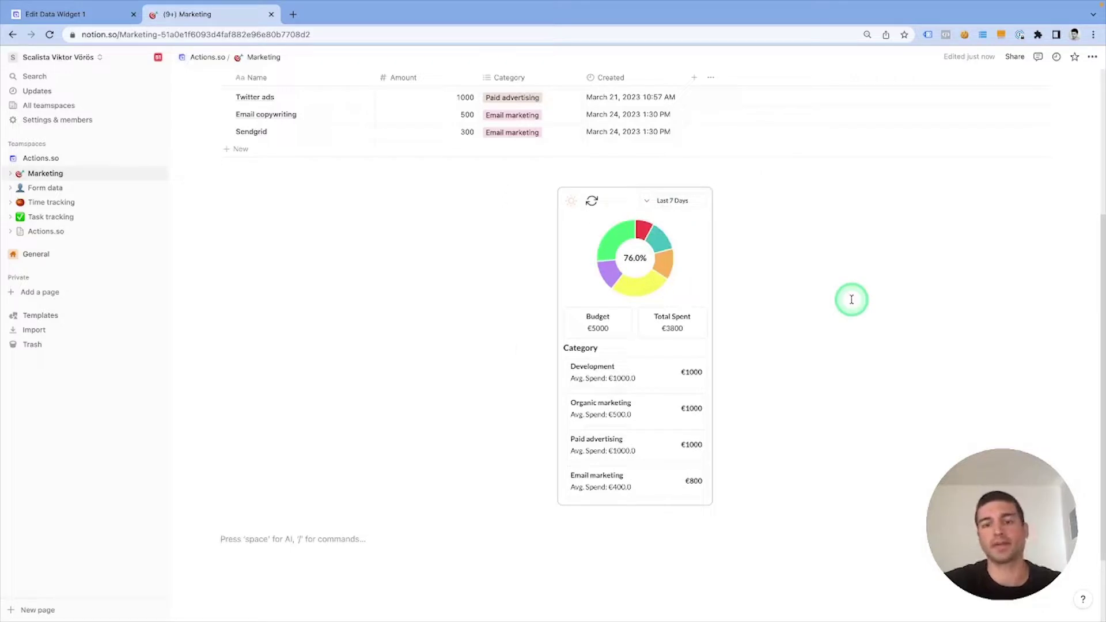